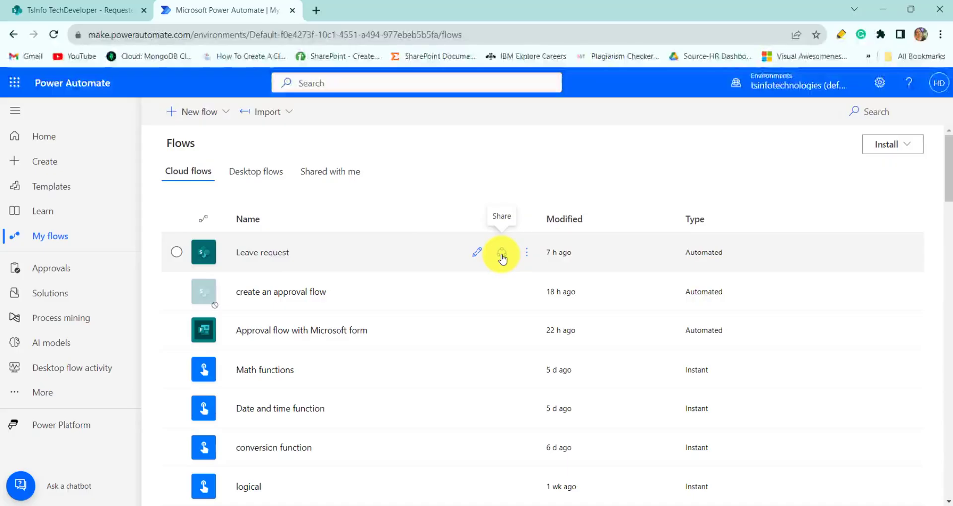
# Share the Leave request flow by choosing User3 from the directory as an additional owner
pyautogui.click(177, 252)
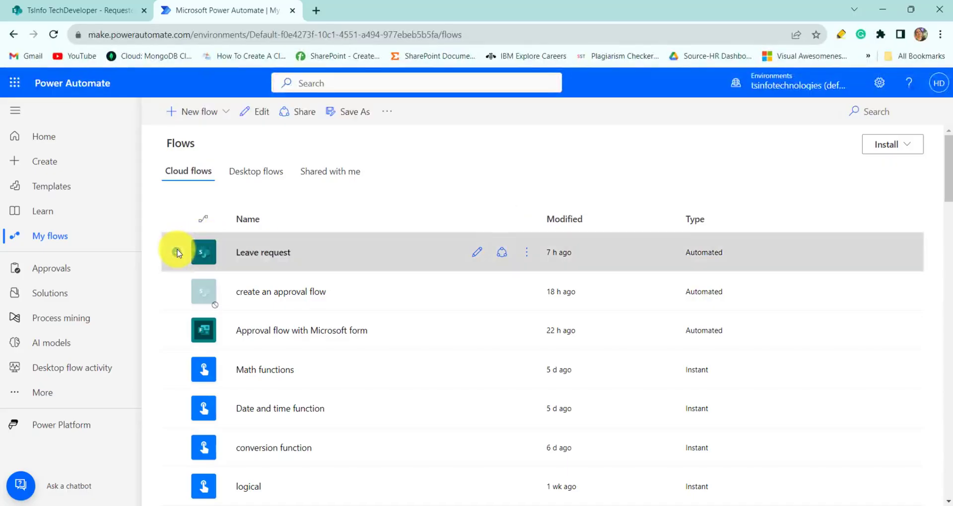
pyautogui.click(292, 116)
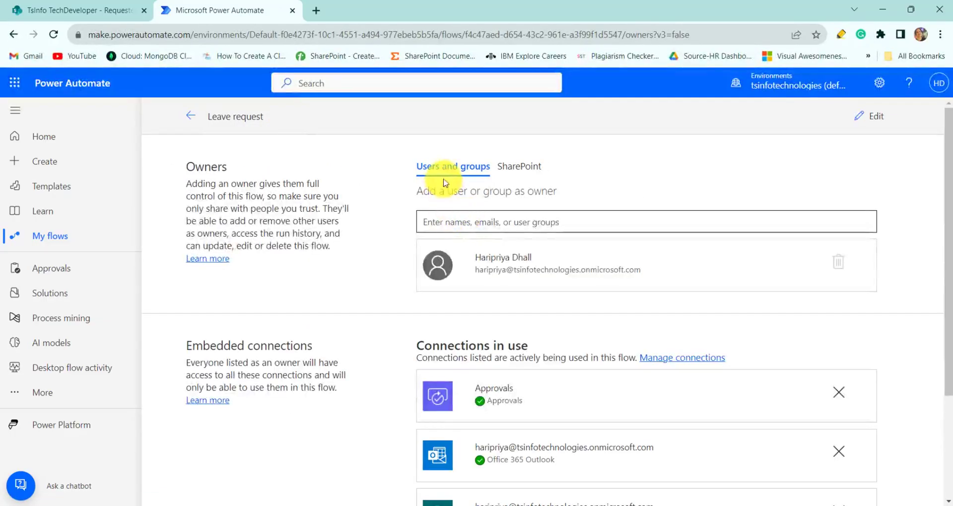
pyautogui.click(462, 225)
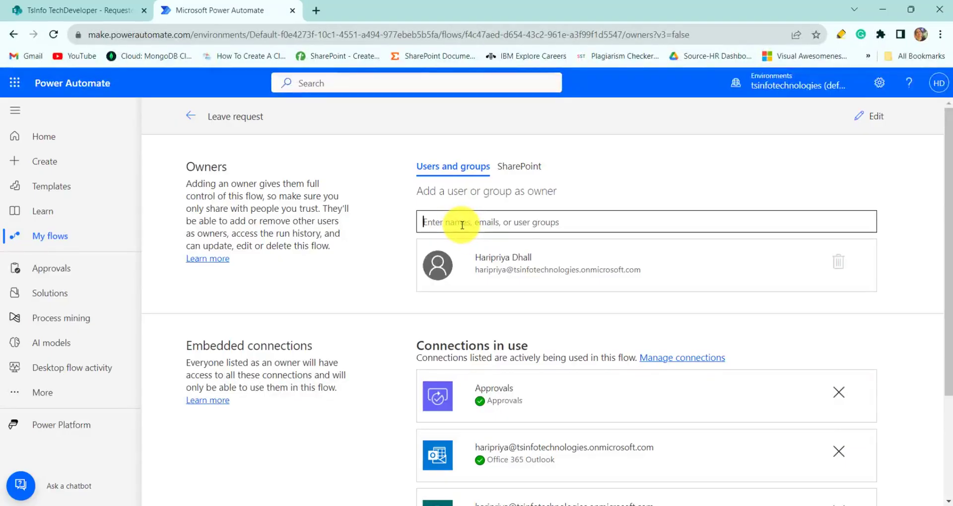
pyautogui.write('User')
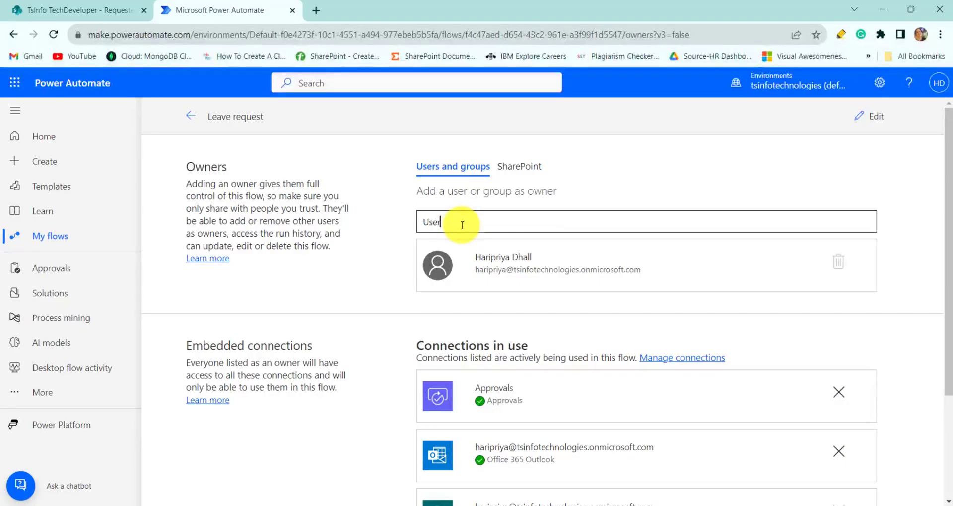
pyautogui.write(' 3')
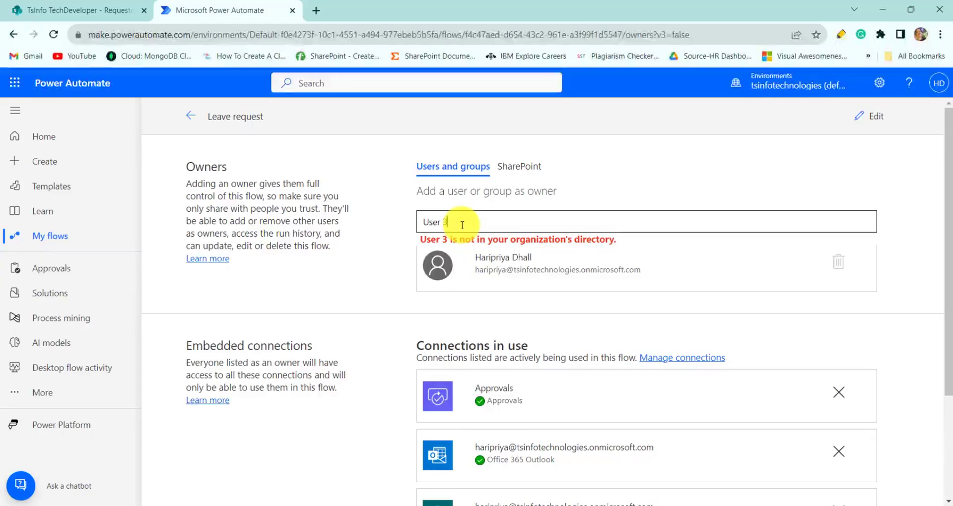
pyautogui.press('BackSpace')
pyautogui.press('BackSpace')
pyautogui.write('3')
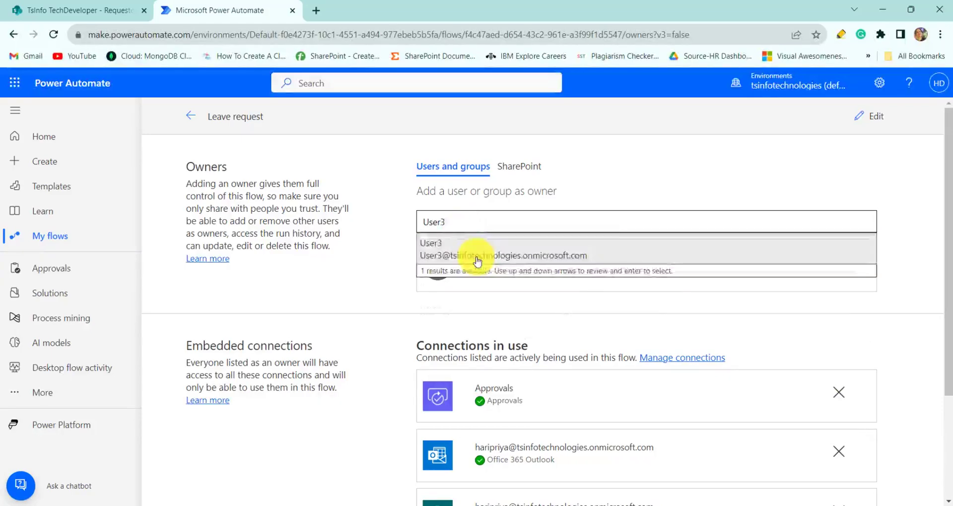
pyautogui.click(477, 259)
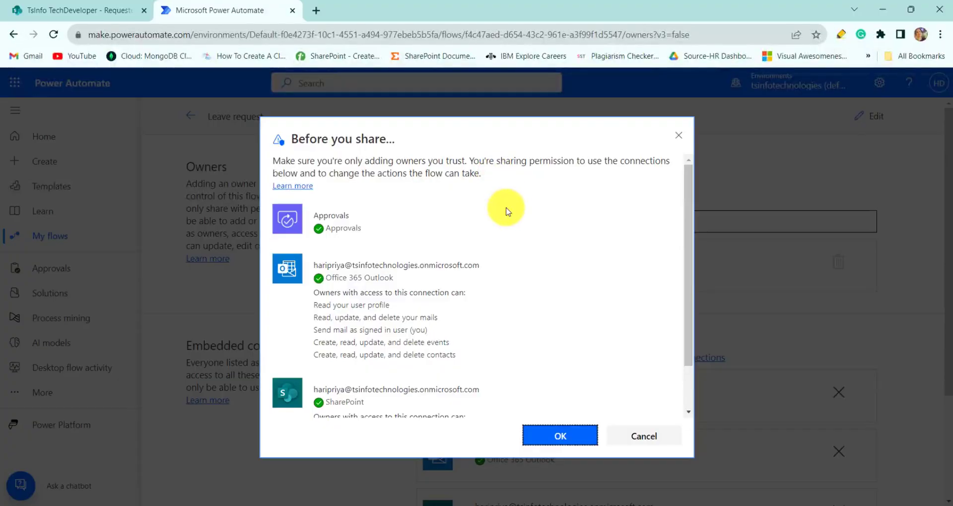
# Review the connection permissions granted to the new owner and confirm sharing the flow
pyautogui.scroll(-2, 507, 211)
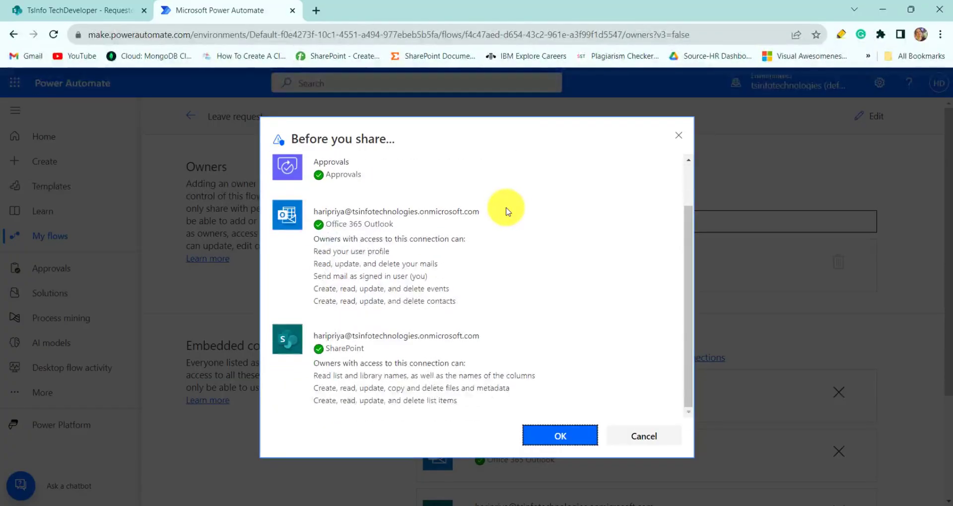
pyautogui.scroll(2, 507, 212)
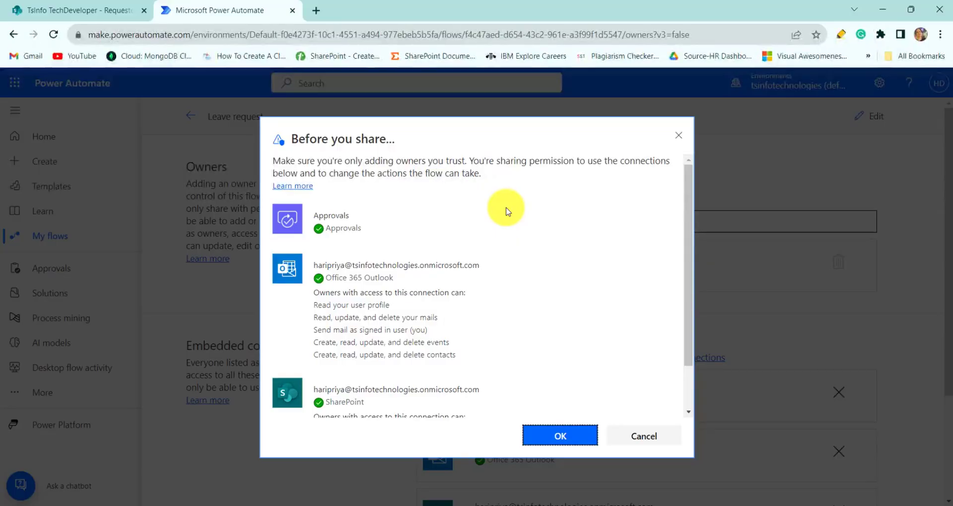
pyautogui.click(558, 437)
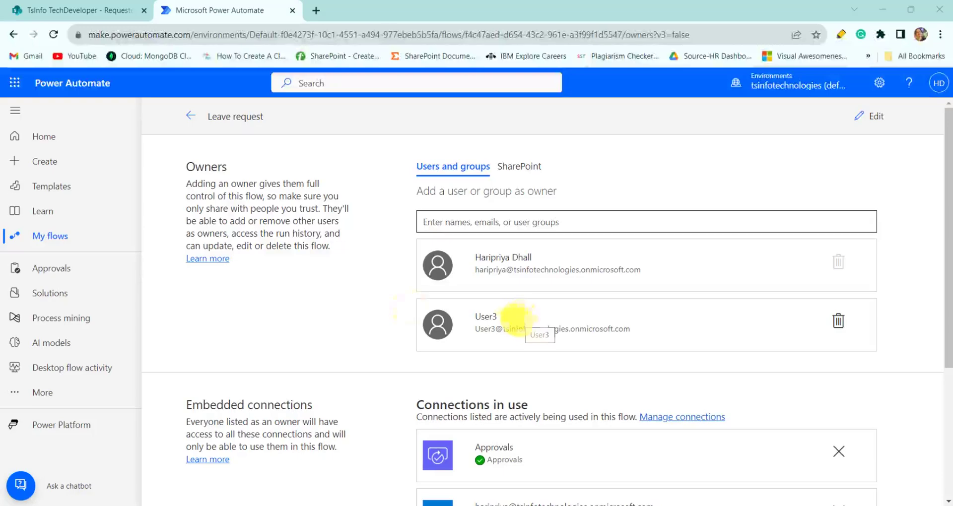
# Return to the flows list and show the flows that are shared with me
pyautogui.click(190, 115)
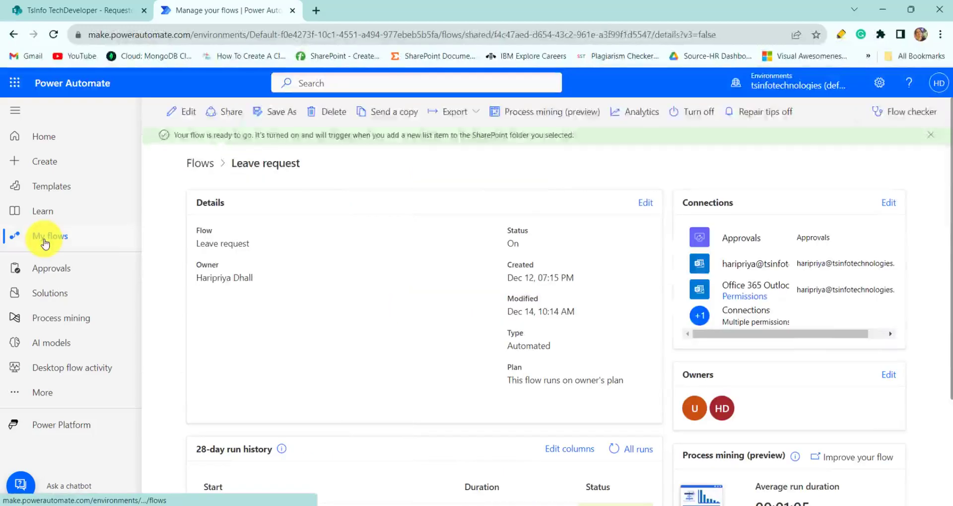
pyautogui.click(45, 240)
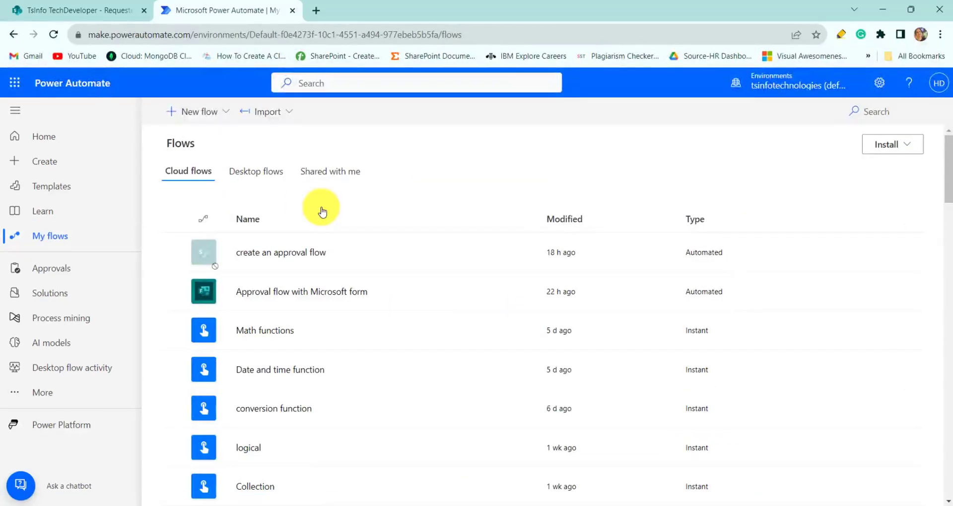
pyautogui.click(343, 178)
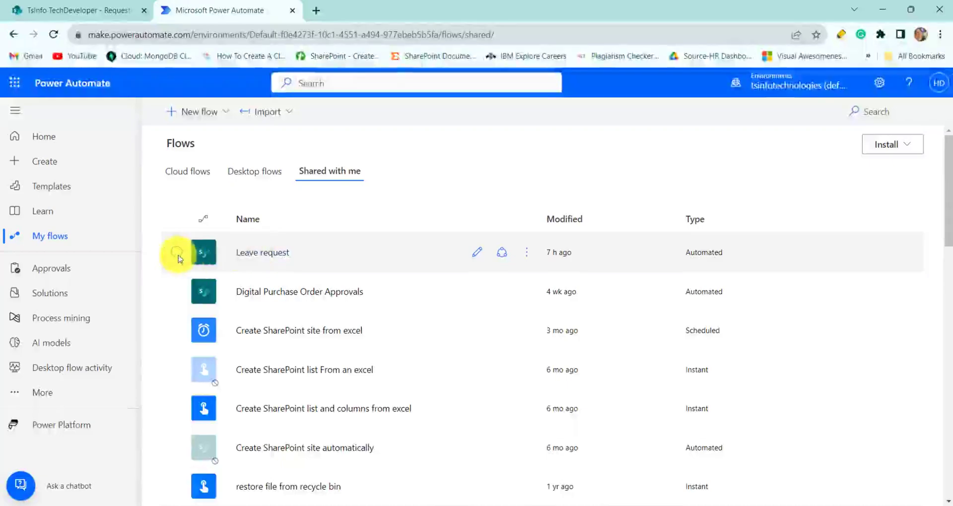
# Start exporting the shared Leave request flow as a .zip package and name the package Leave request workflow
pyautogui.click(176, 253)
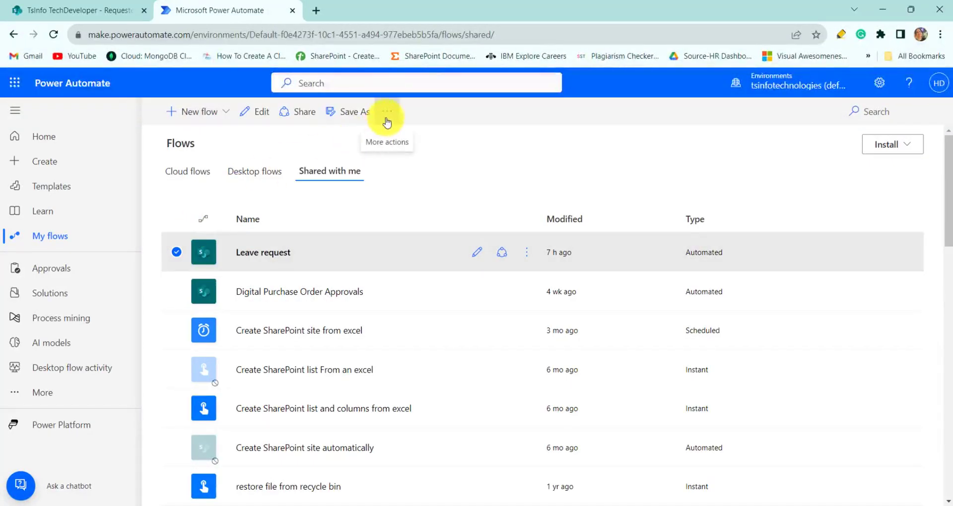
pyautogui.click(386, 119)
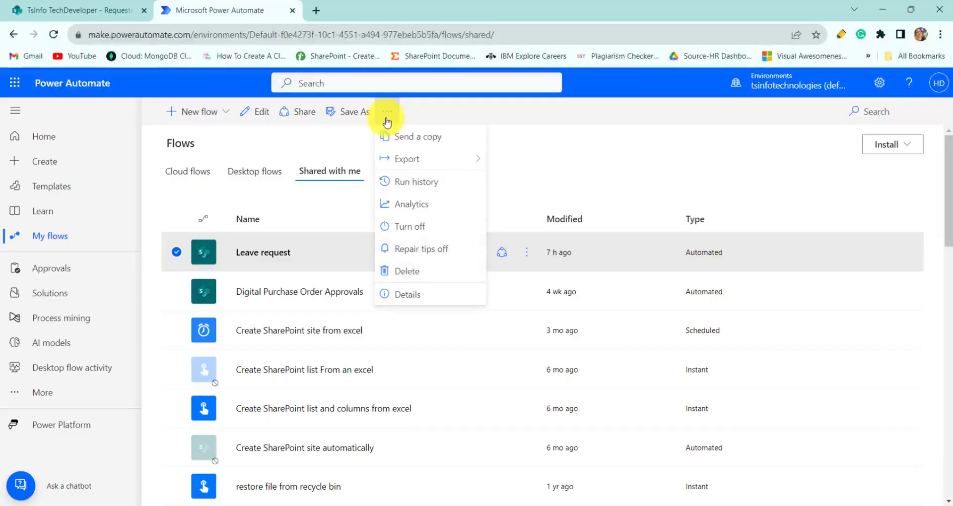
pyautogui.moveTo(394, 168)
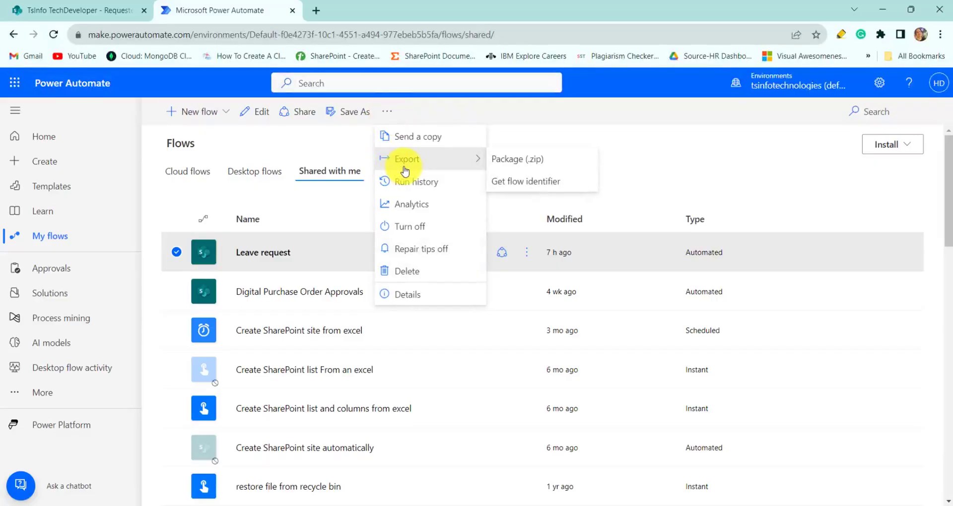
pyautogui.click(514, 160)
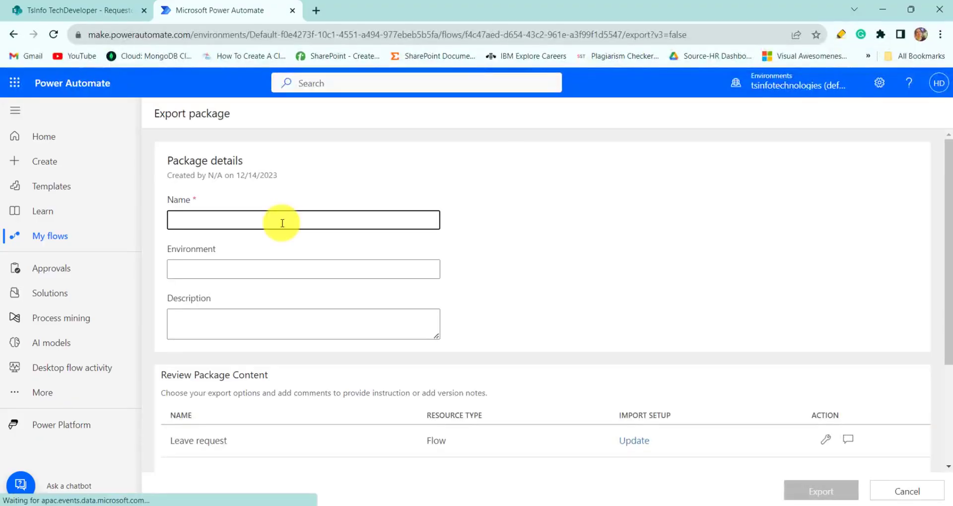
pyautogui.write('Leave ')
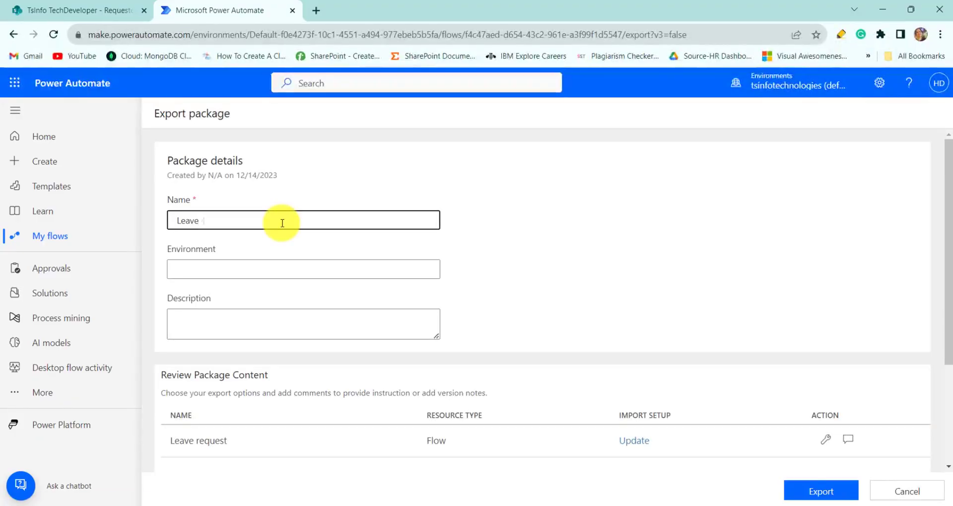
pyautogui.write('reque')
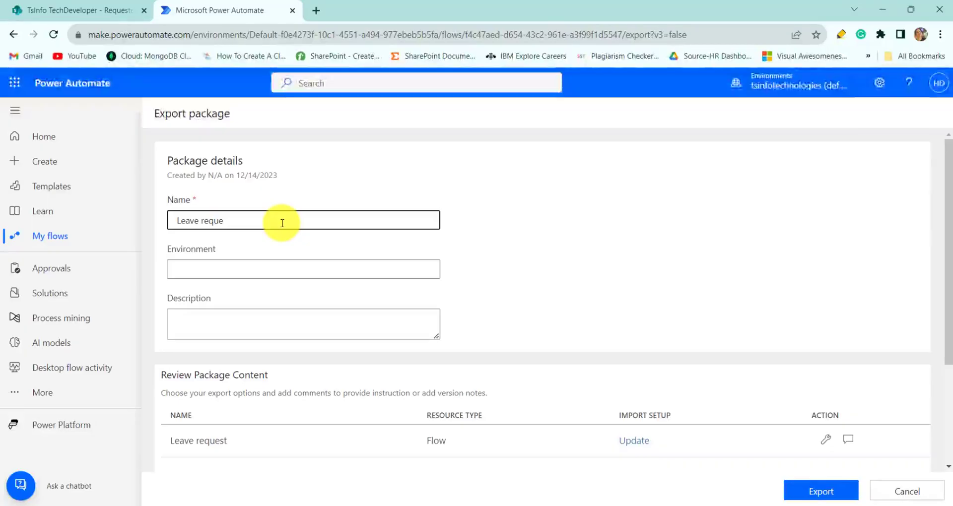
pyautogui.write('st workfl')
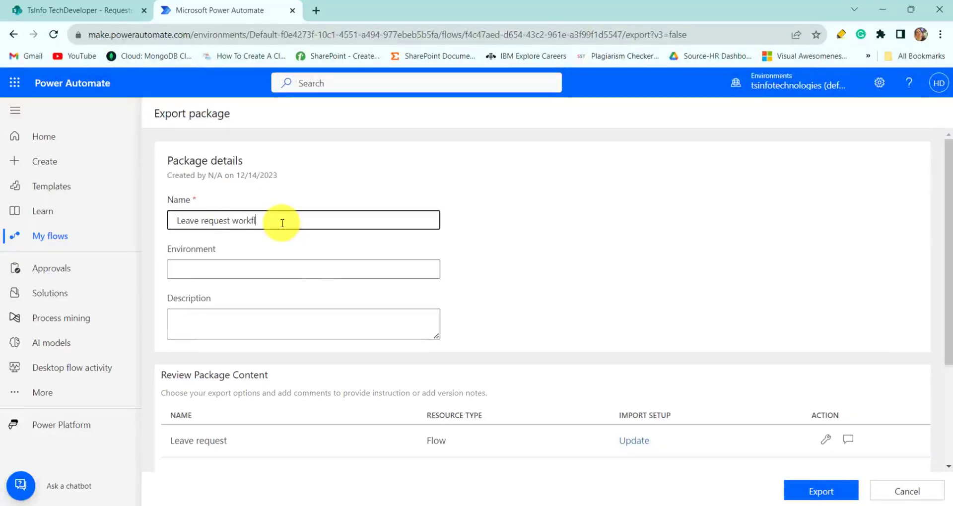
pyautogui.write('ow')
# Set the import setup of the Leave request flow in the package to Create as new
pyautogui.scroll(-1, 268, 213)
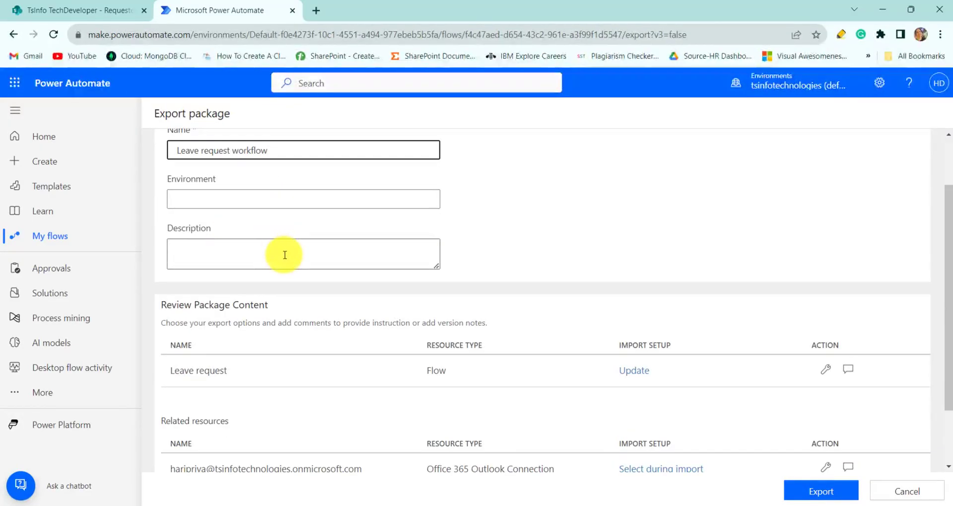
pyautogui.scroll(-1, 468, 304)
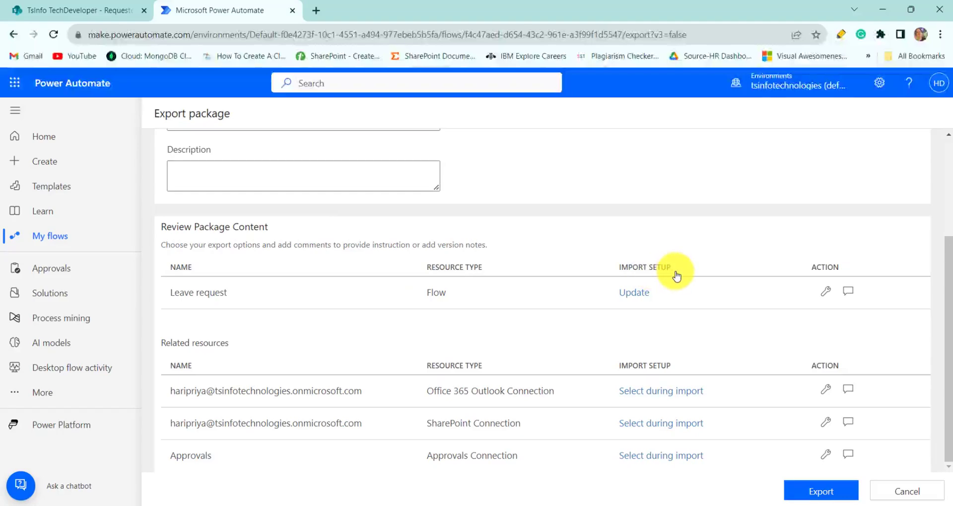
pyautogui.click(628, 296)
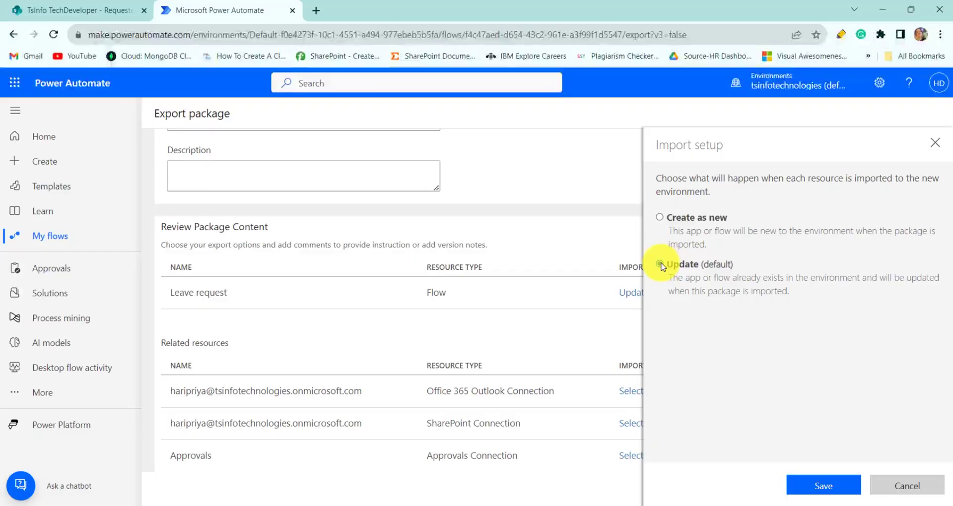
pyautogui.click(659, 217)
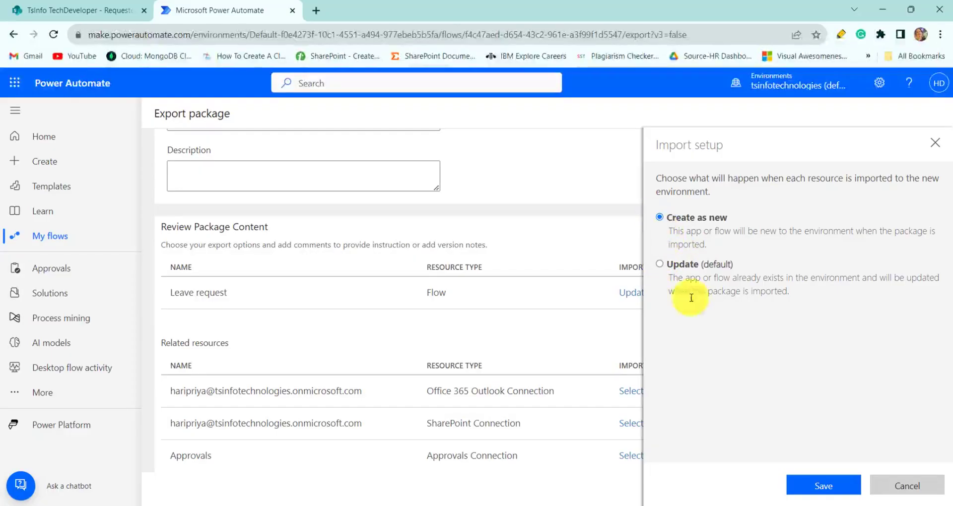
pyautogui.click(823, 485)
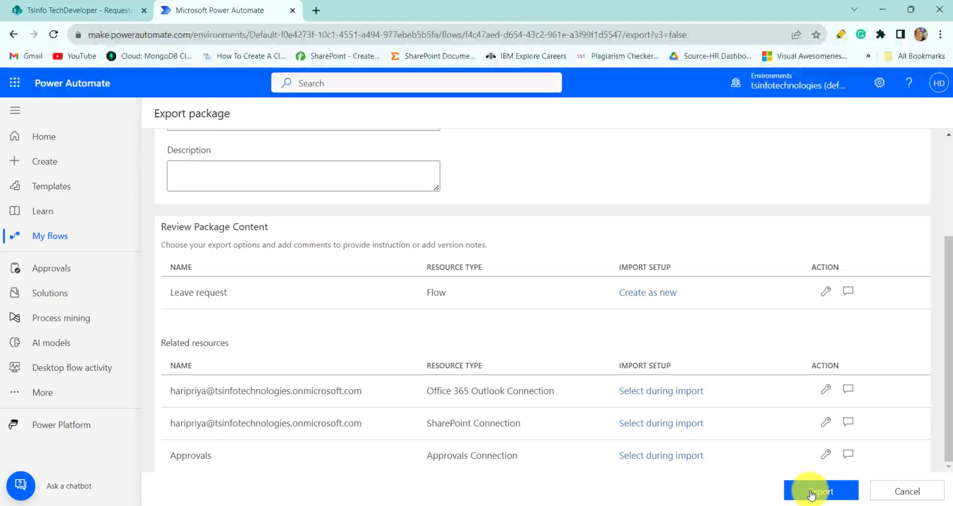
# Export the package and look inside the downloaded archive
pyautogui.click(811, 493)
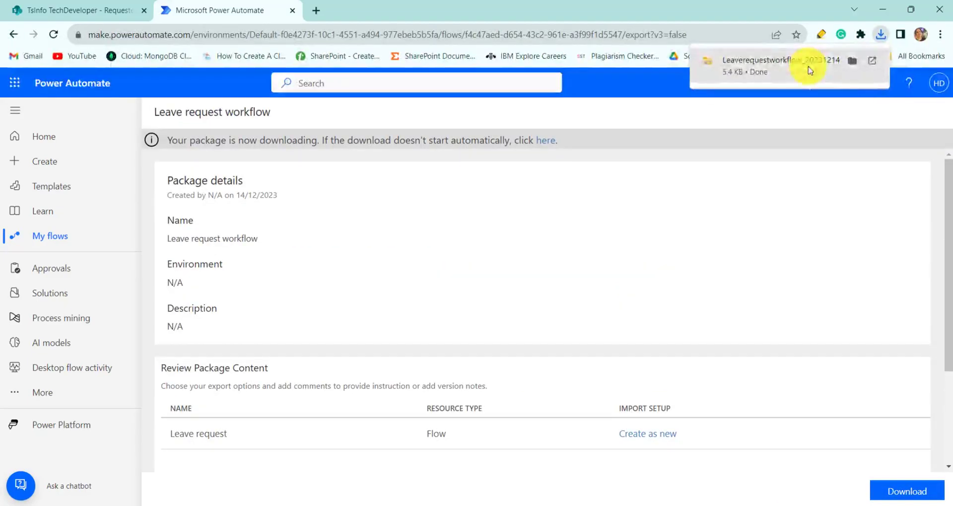
pyautogui.click(809, 71)
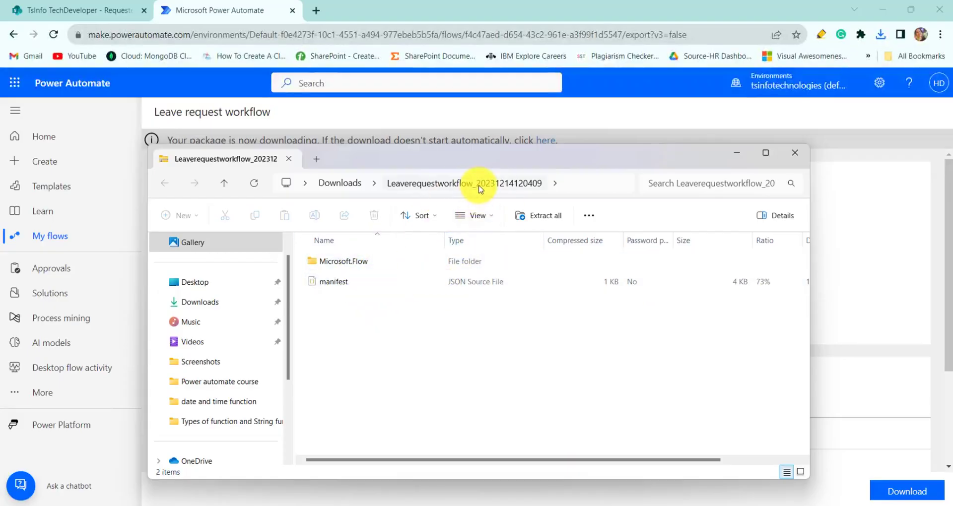
pyautogui.click(735, 153)
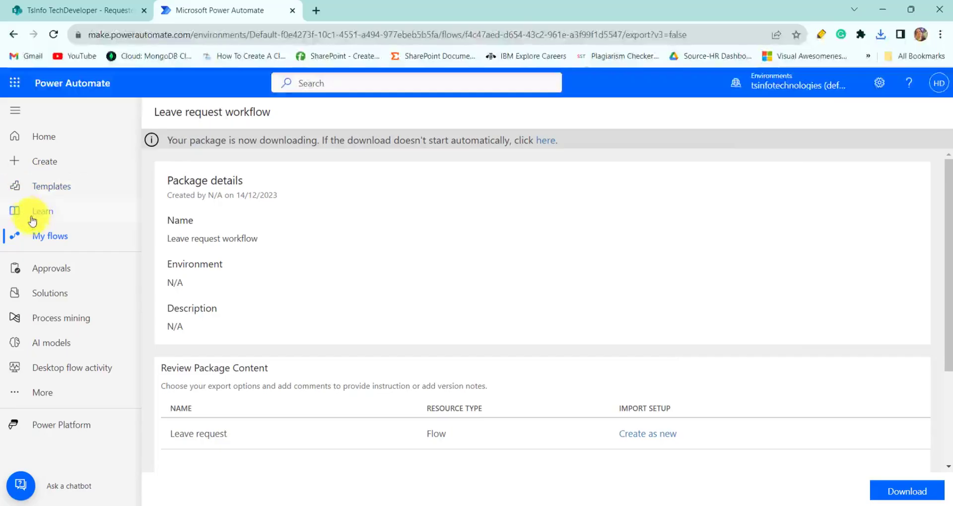
pyautogui.click(68, 244)
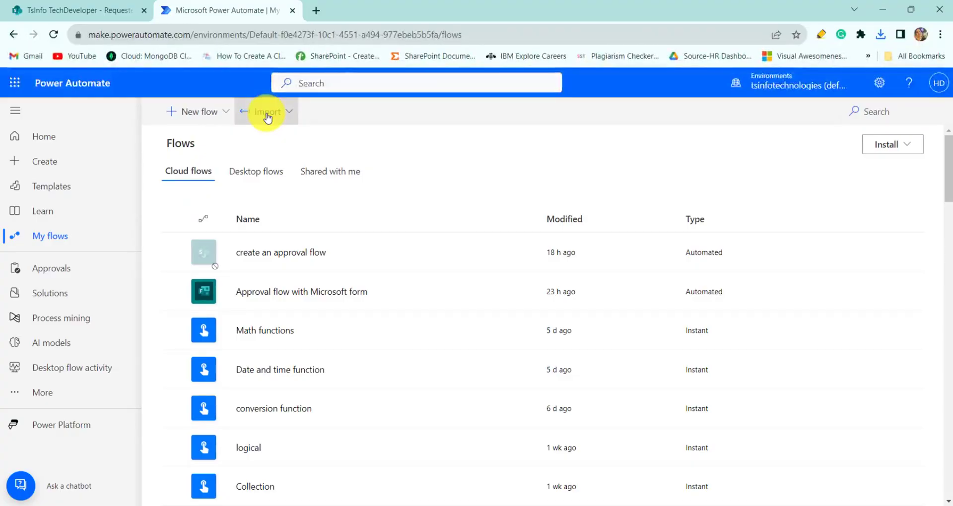
pyautogui.click(793, 82)
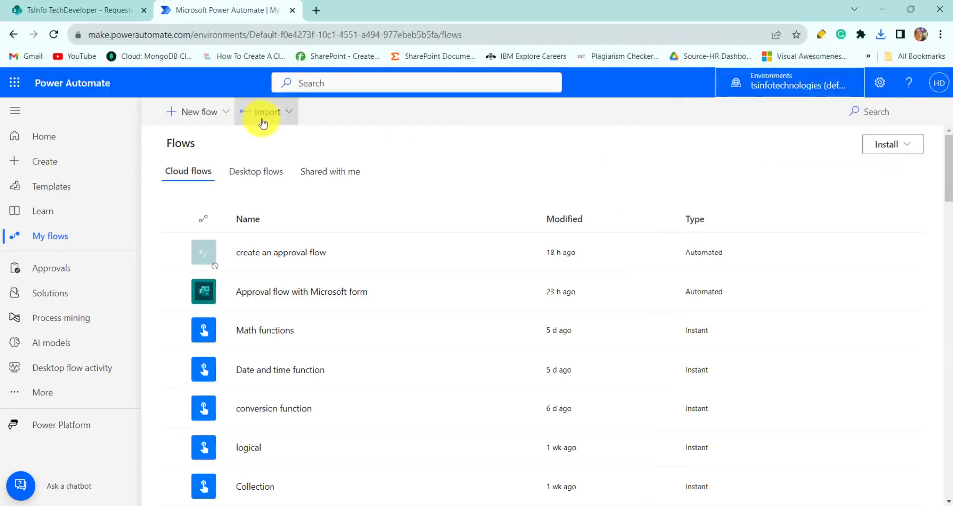
pyautogui.click(262, 120)
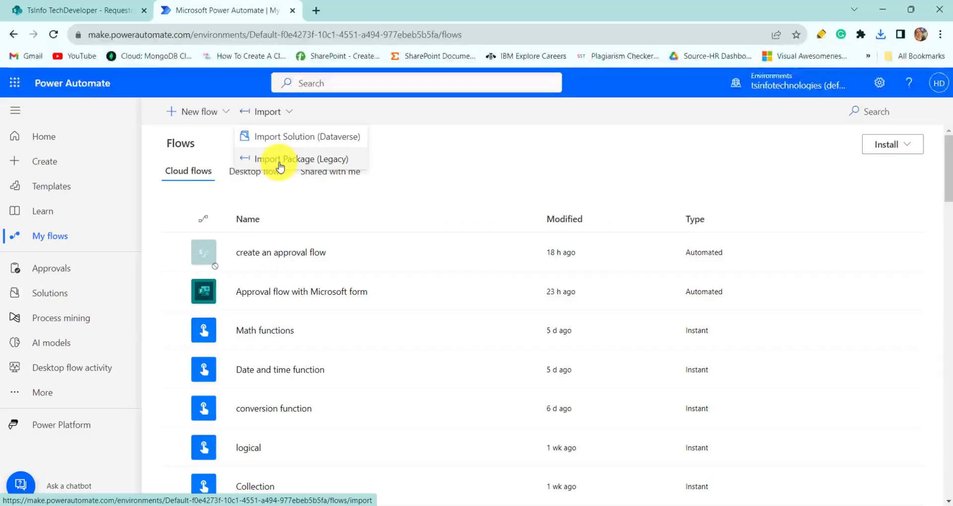
pyautogui.click(280, 167)
pyautogui.click(888, 197)
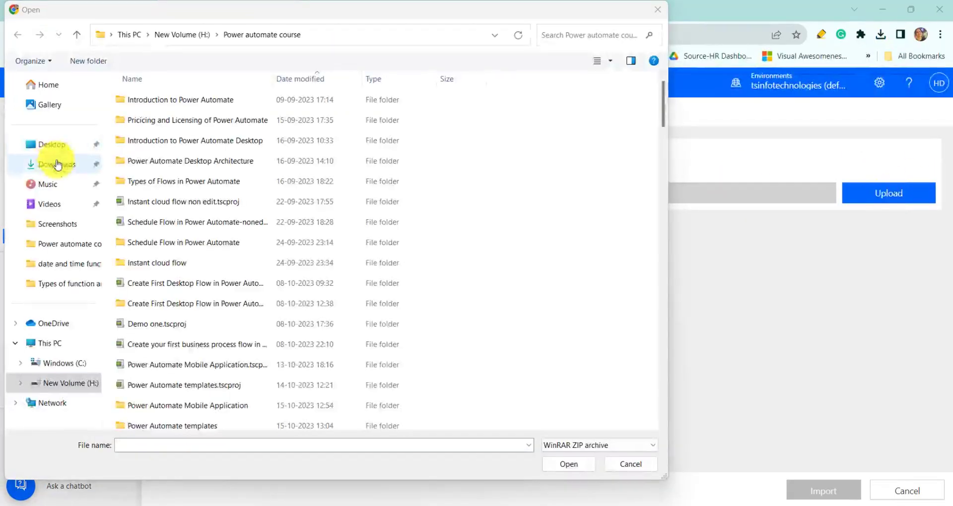
pyautogui.click(59, 164)
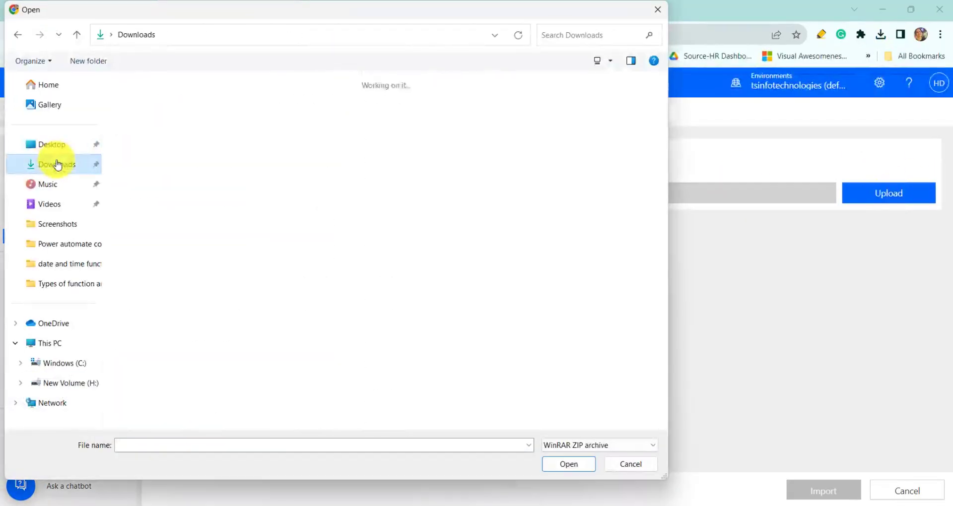
pyautogui.click(139, 134)
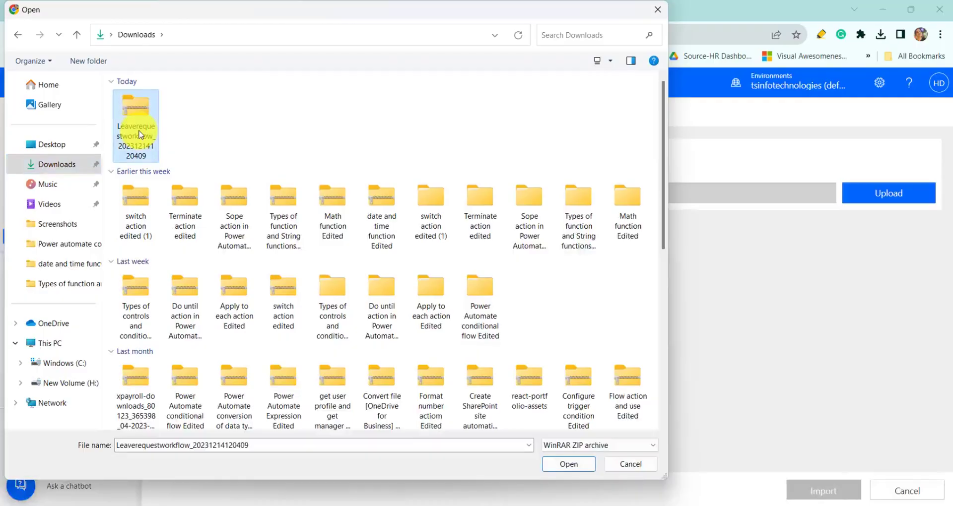
pyautogui.click(568, 465)
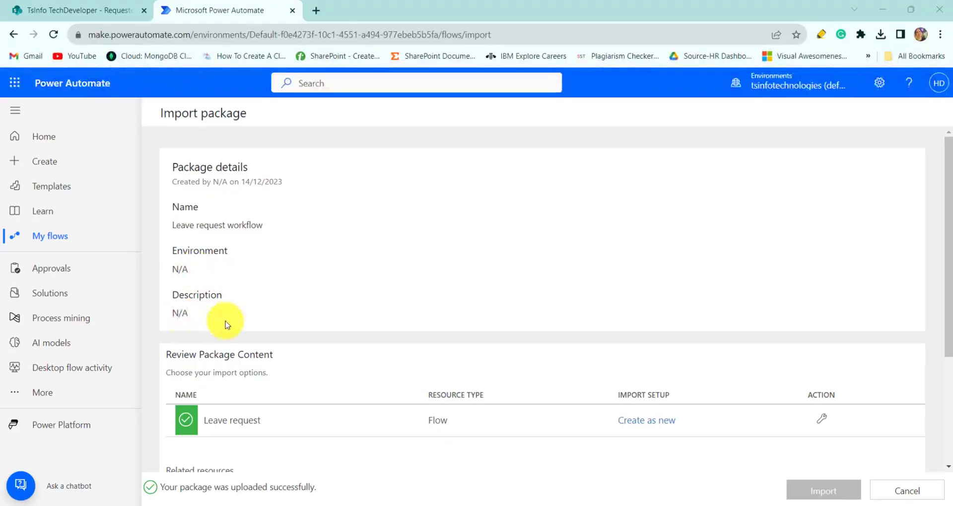
# Review the import setup choices for the Leave request flow in the package and leave the setup without changing it
pyautogui.scroll(-2, 227, 325)
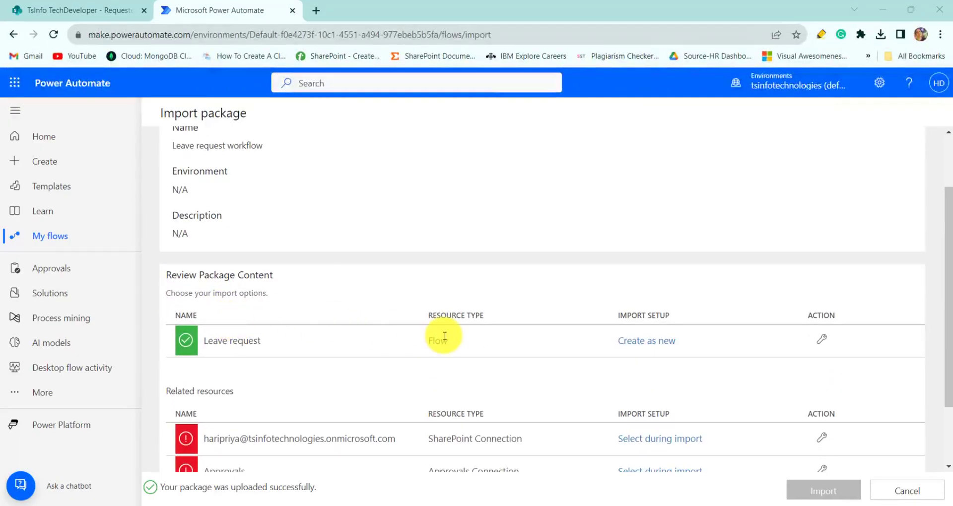
pyautogui.click(641, 342)
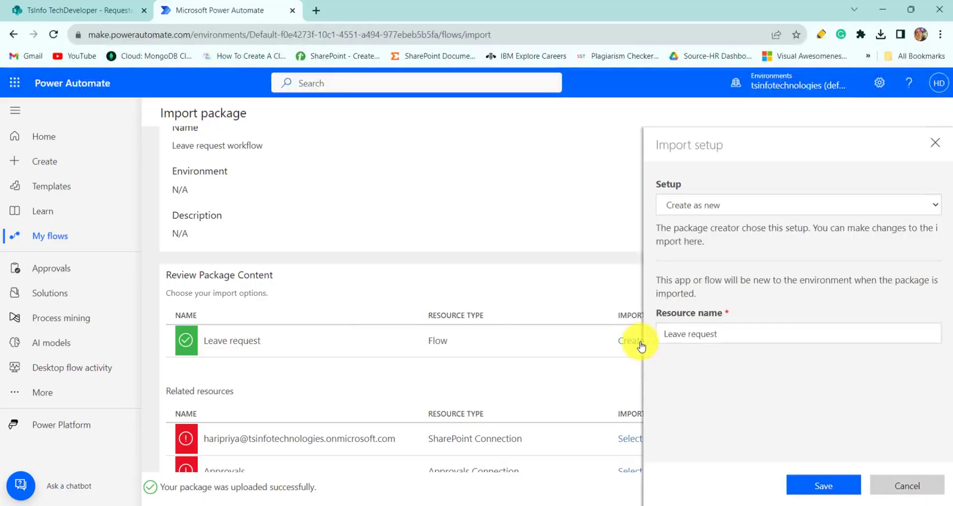
pyautogui.click(860, 205)
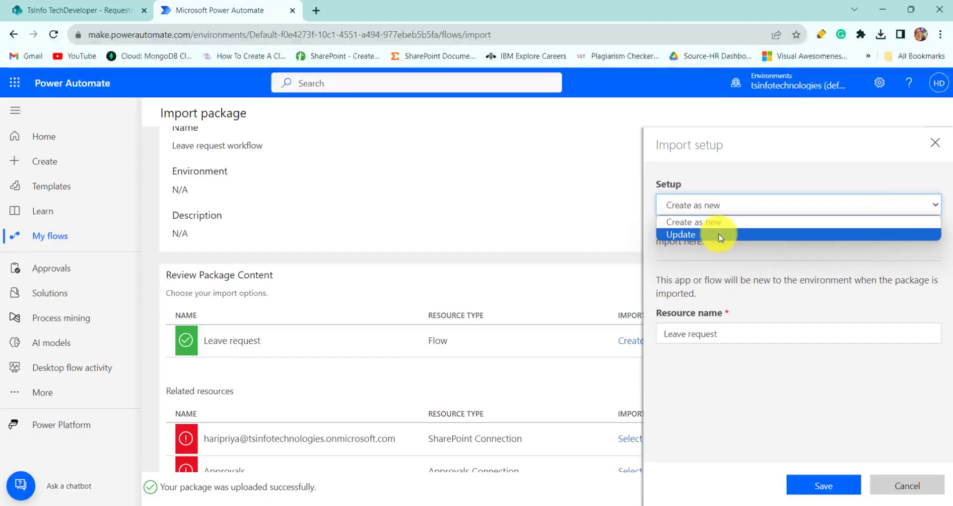
pyautogui.click(932, 146)
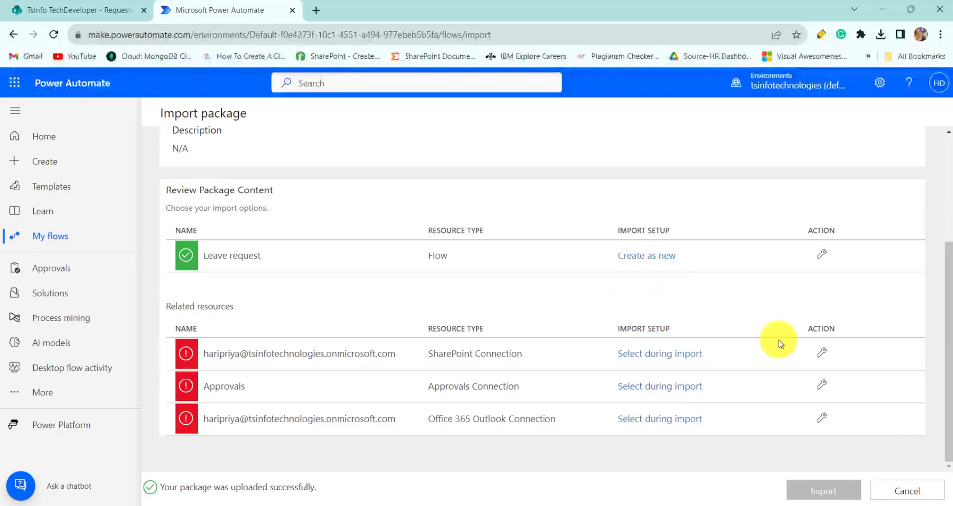
# Assign the existing connection dated 38 min ago to the package's SharePoint Connection and save its import setup
pyautogui.click(821, 353)
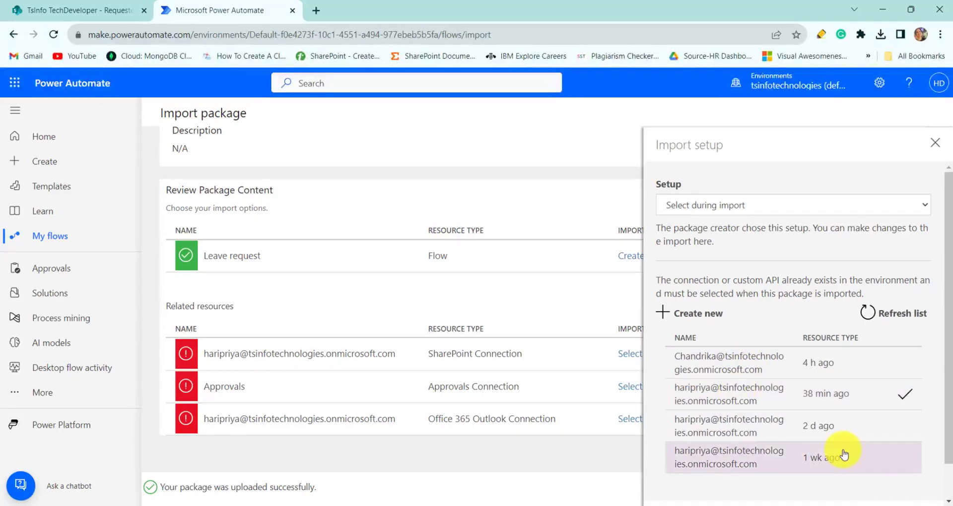
pyautogui.scroll(-2, 844, 455)
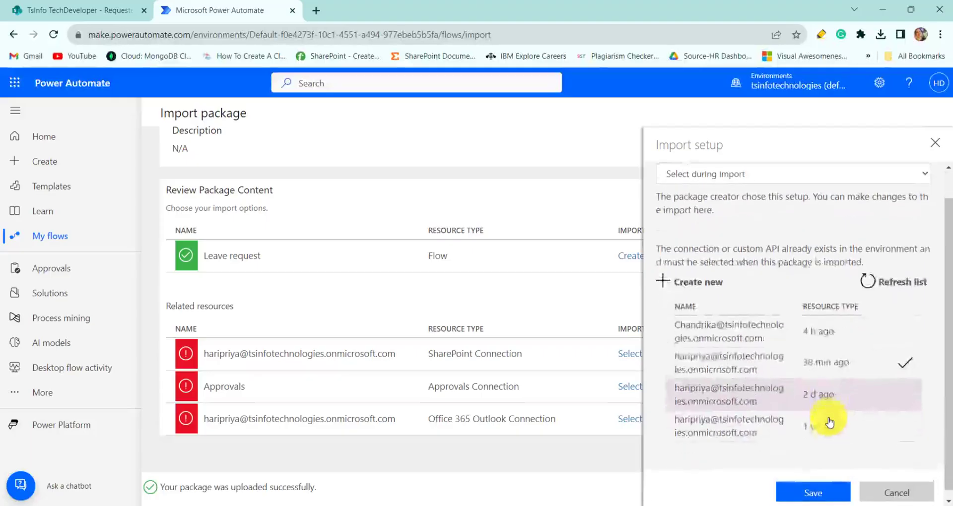
pyautogui.click(817, 490)
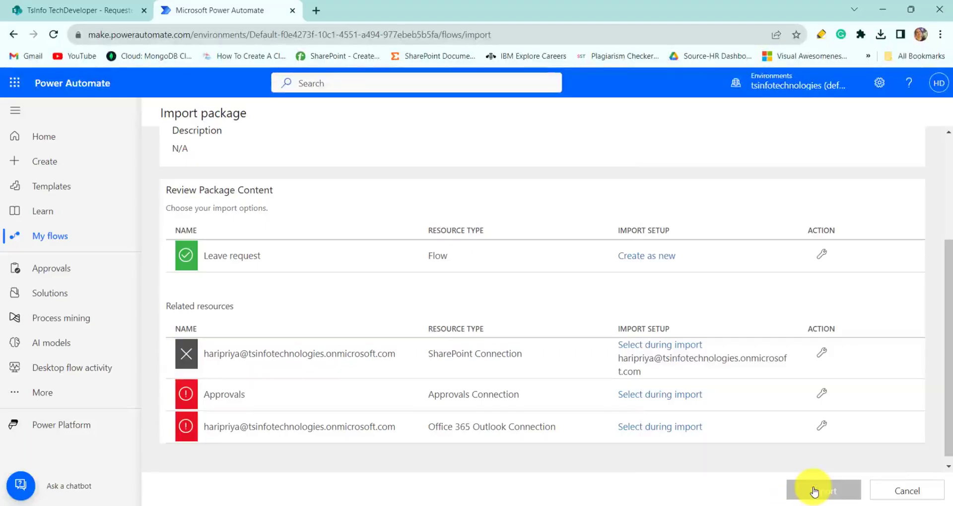
# Look at where new connections are created, and save the first existing Approvals connection (6 mo ago) for the Approvals Connection resource
pyautogui.click(822, 394)
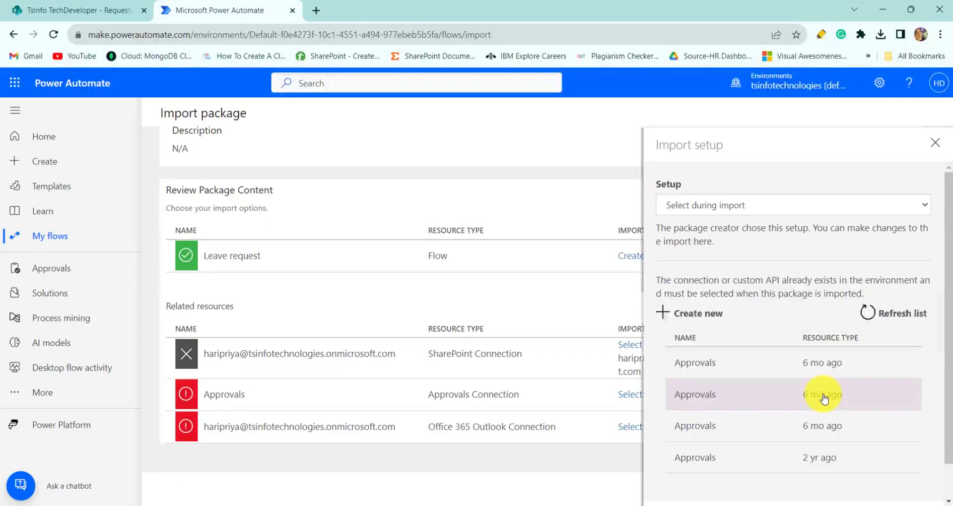
pyautogui.click(707, 318)
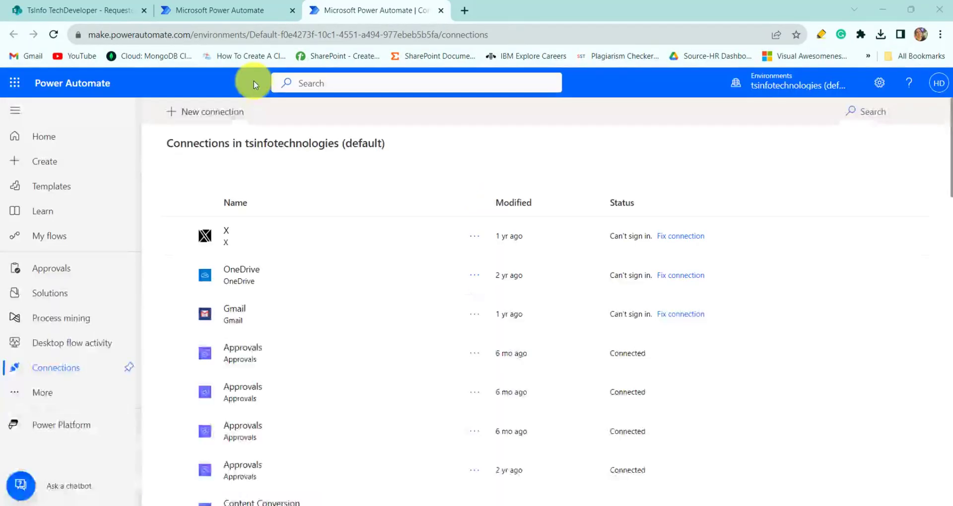
pyautogui.click(217, 112)
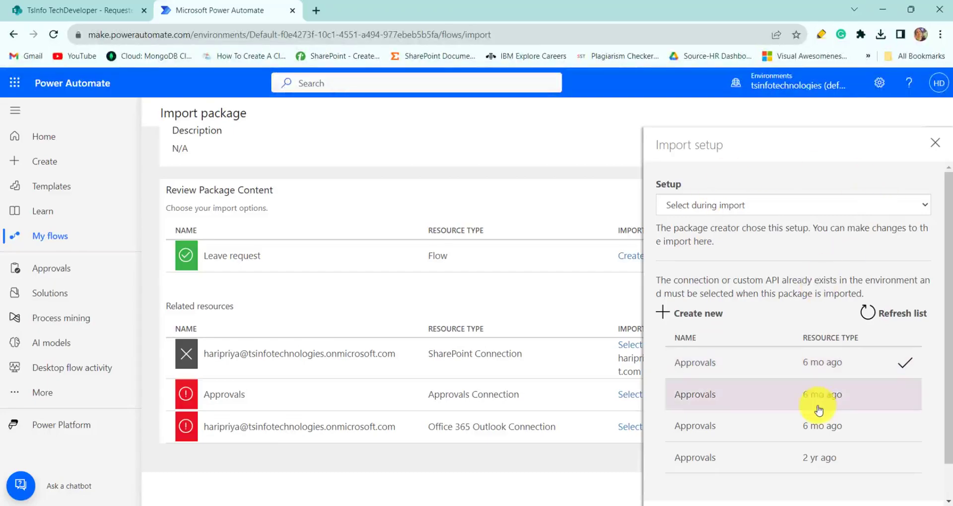
pyautogui.scroll(-2, 804, 421)
pyautogui.click(804, 485)
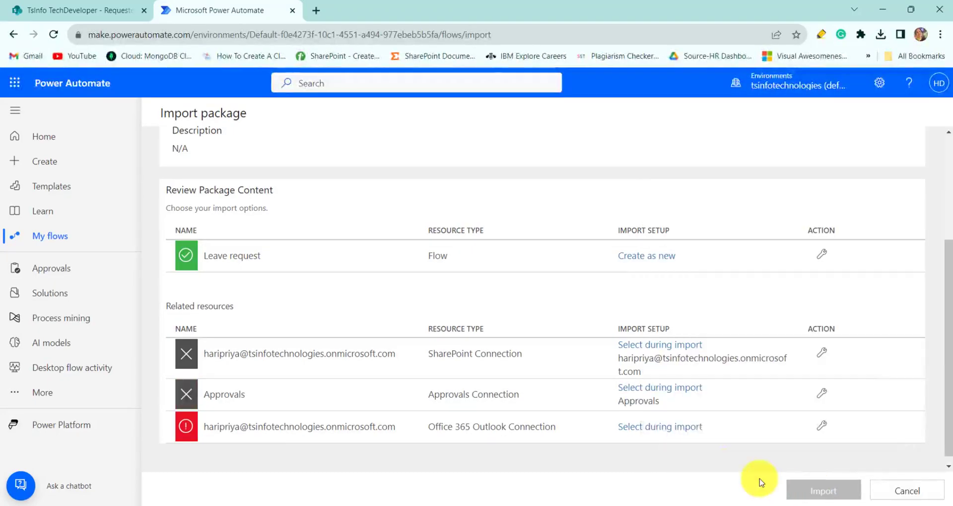
# Assign the existing connection dated 1 h ago to the Office 365 Outlook Connection and save its import setup
pyautogui.click(821, 426)
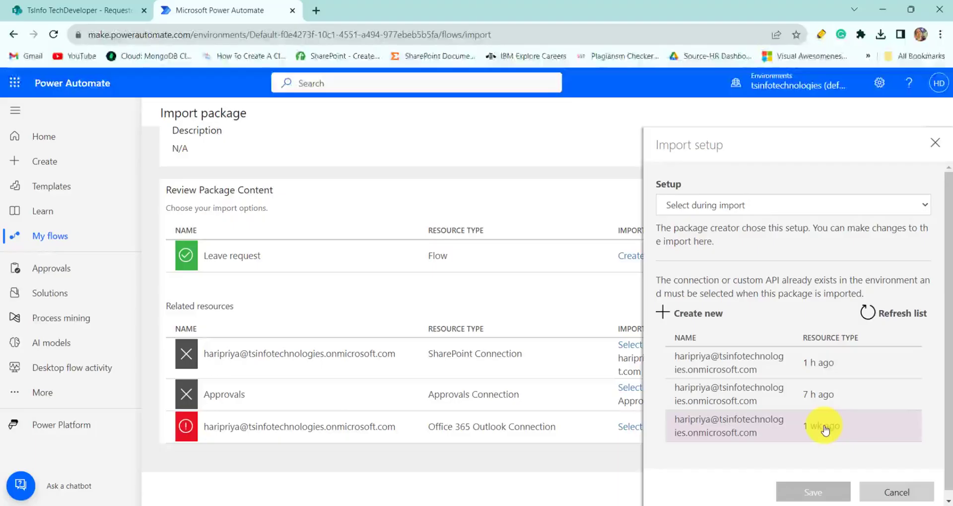
pyautogui.click(775, 375)
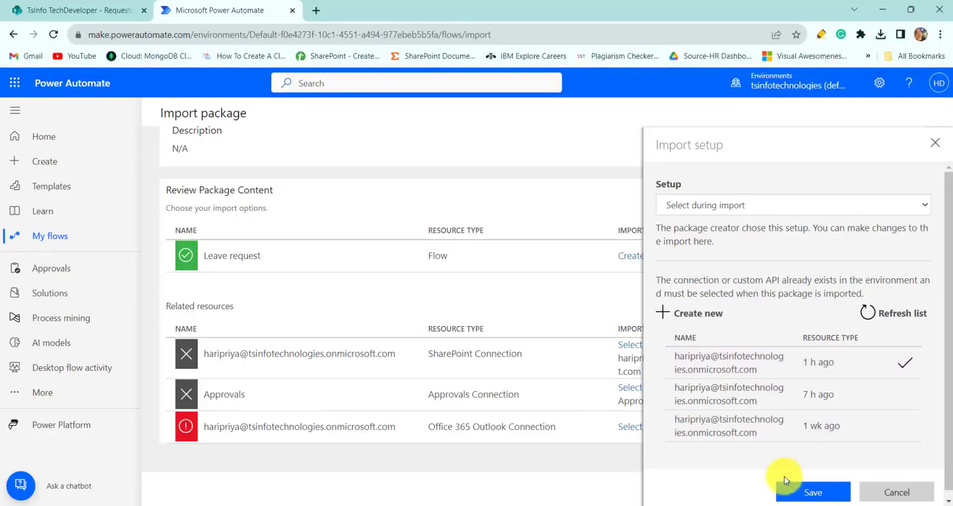
pyautogui.click(808, 494)
# Import the Leave request workflow package and open the newly created flow
pyautogui.click(809, 495)
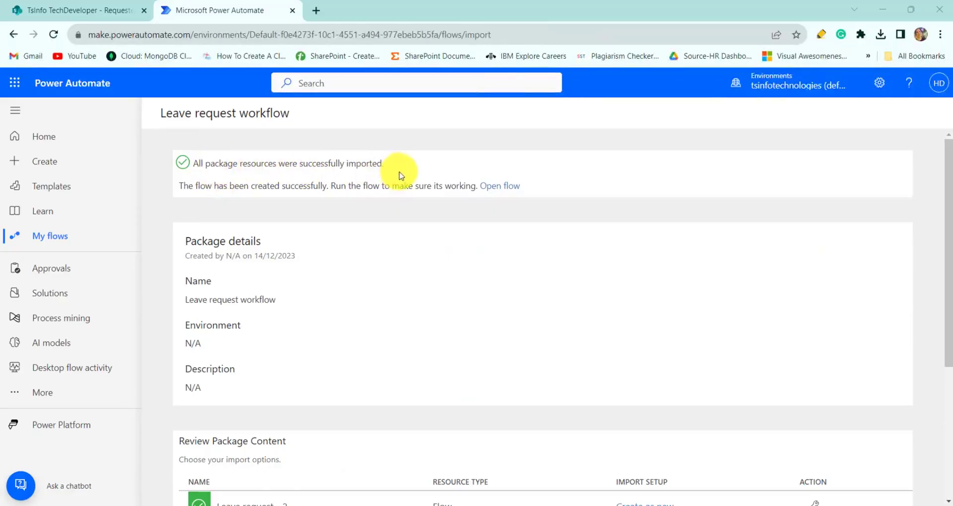
pyautogui.click(502, 189)
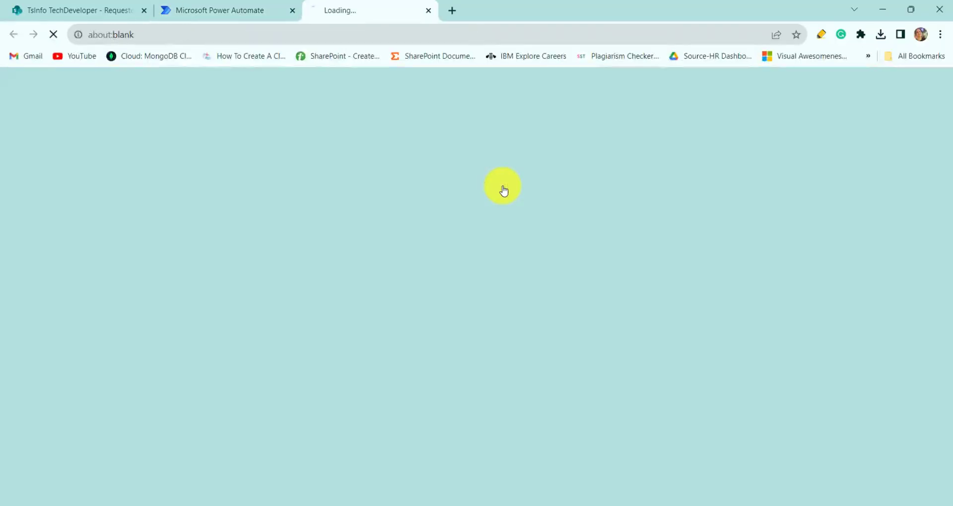